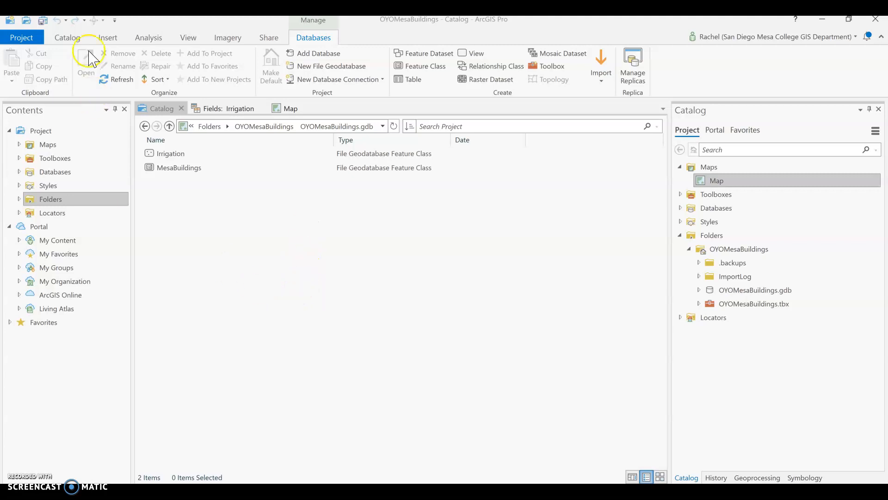
Bring up the field design of the Irrigation feature class.
click(279, 108)
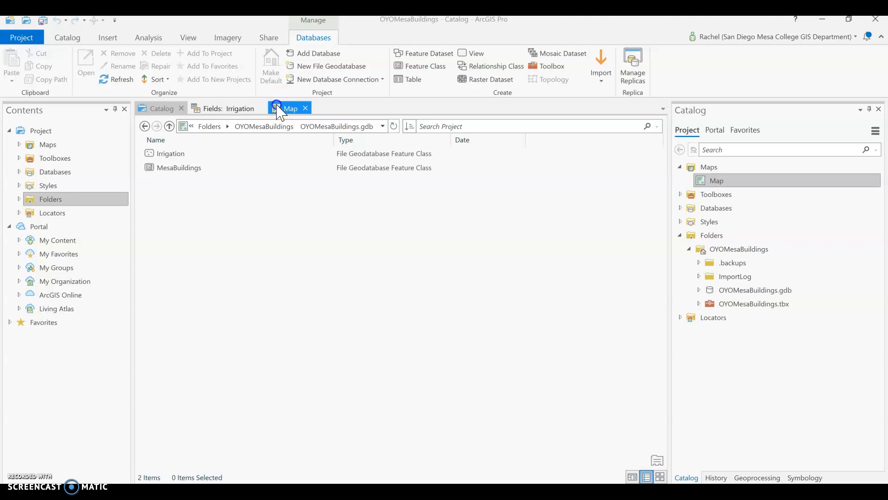
click(165, 109)
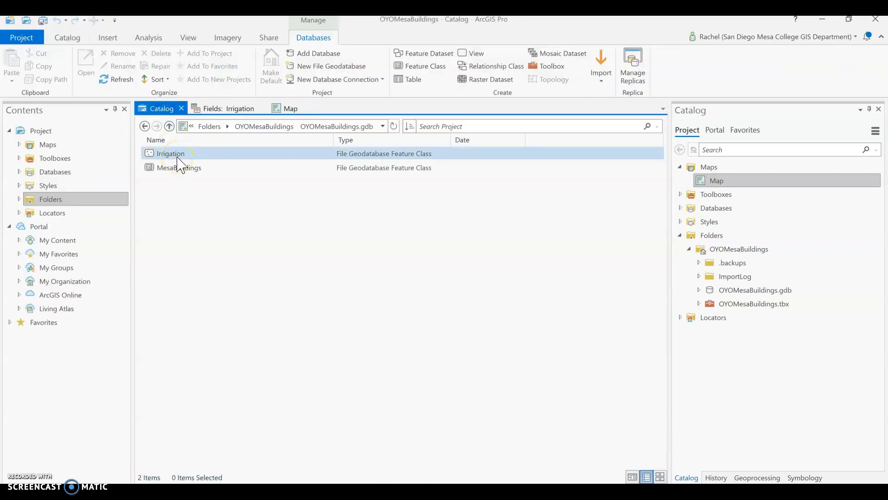
click(190, 158)
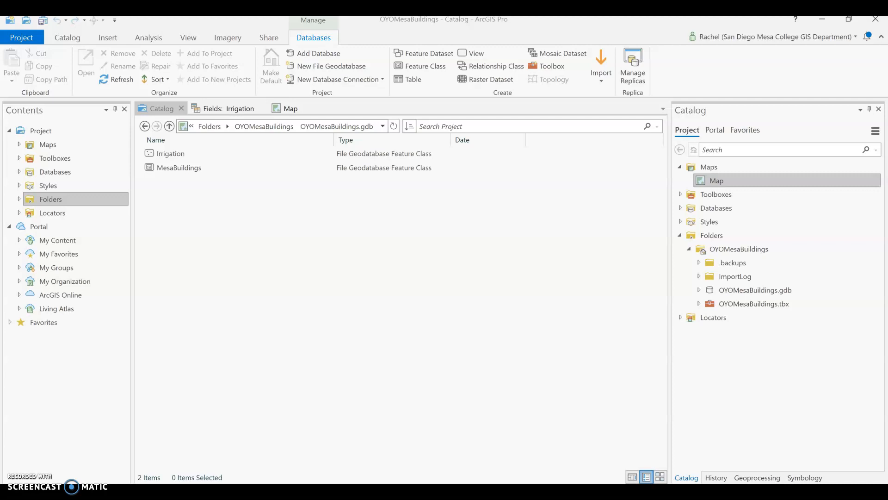
click(170, 154)
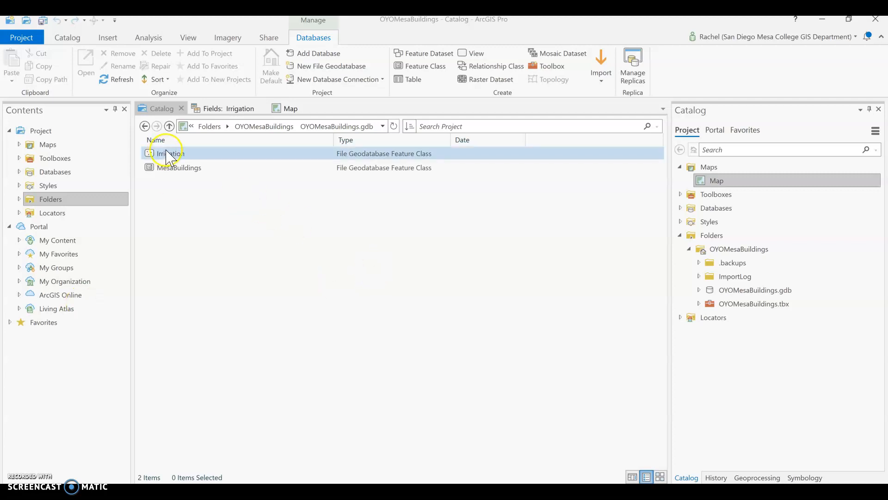
right_click(169, 154)
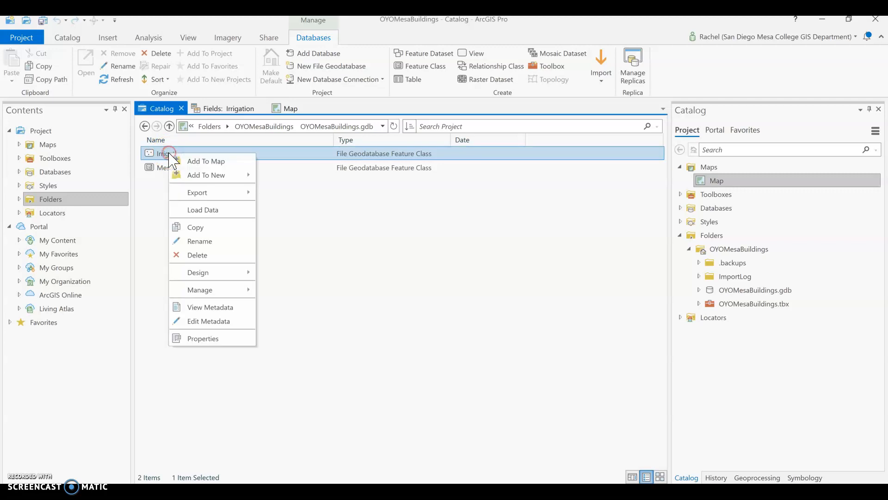
click(224, 109)
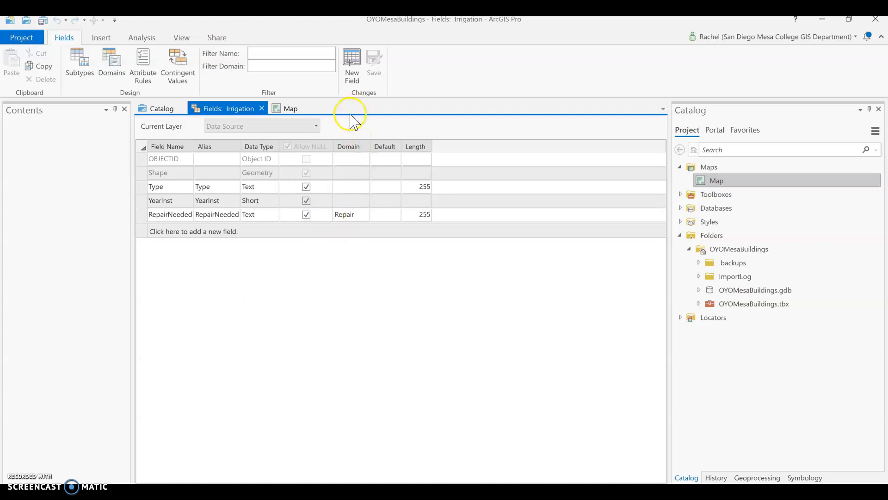
Open the geodatabase's domains and examine the Repair domain's type and coded values alongside the Irrigation fields.
click(110, 65)
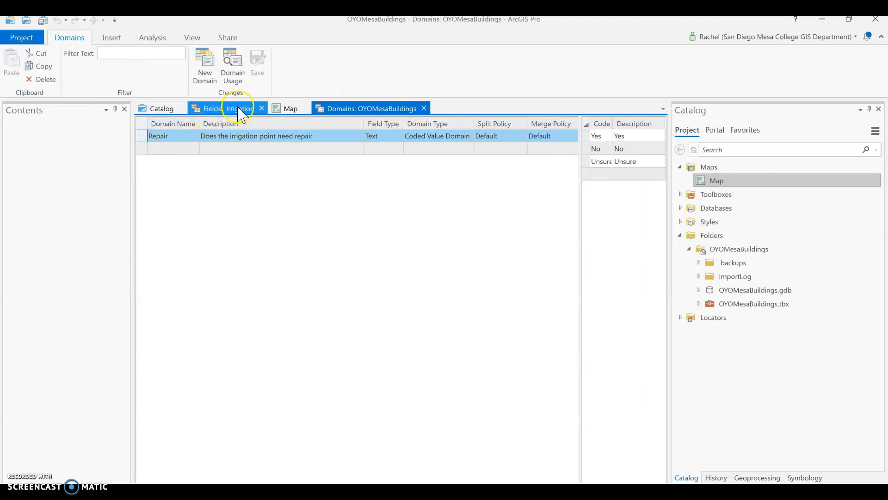
click(209, 110)
click(137, 214)
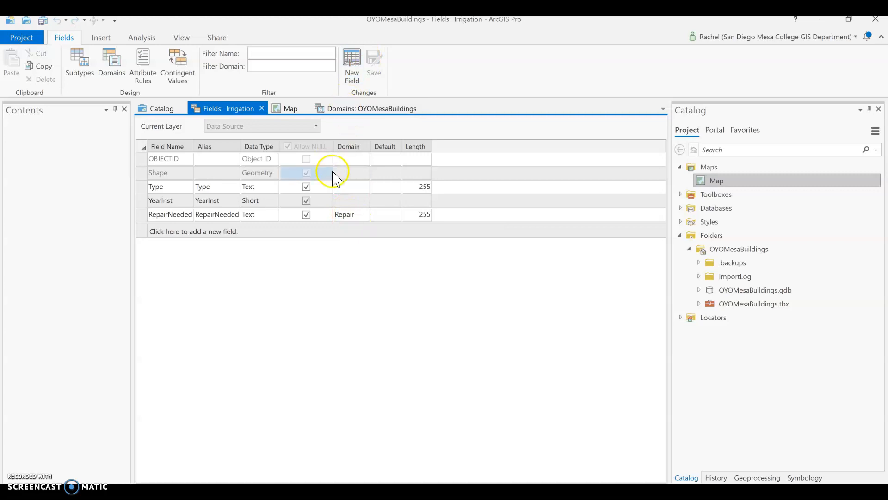
click(329, 109)
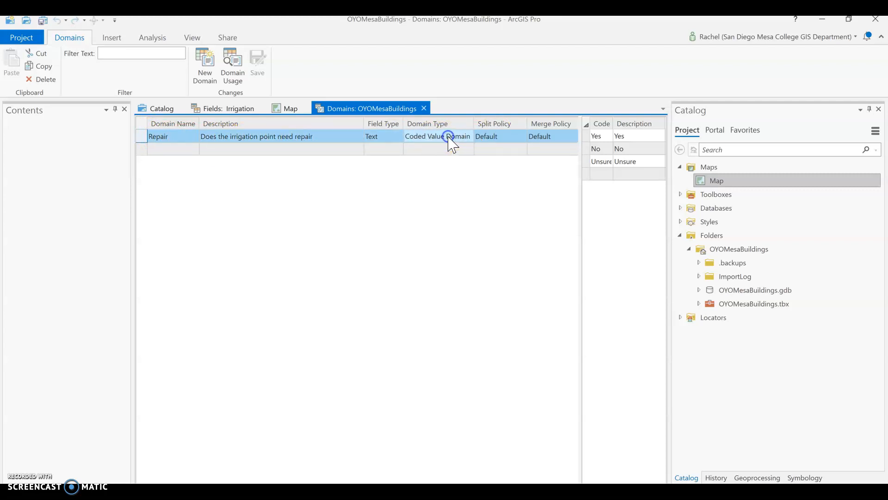
double_click(468, 137)
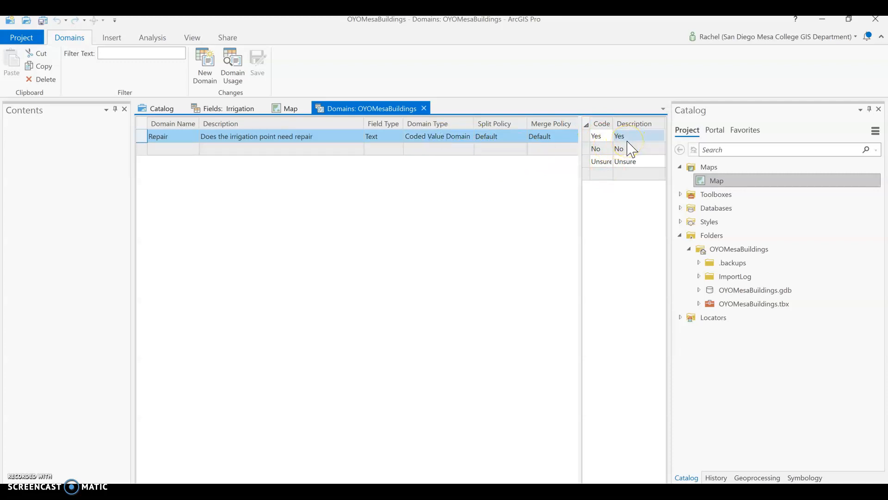
Add a new coded value domain named Type below the Repair domain.
click(170, 150)
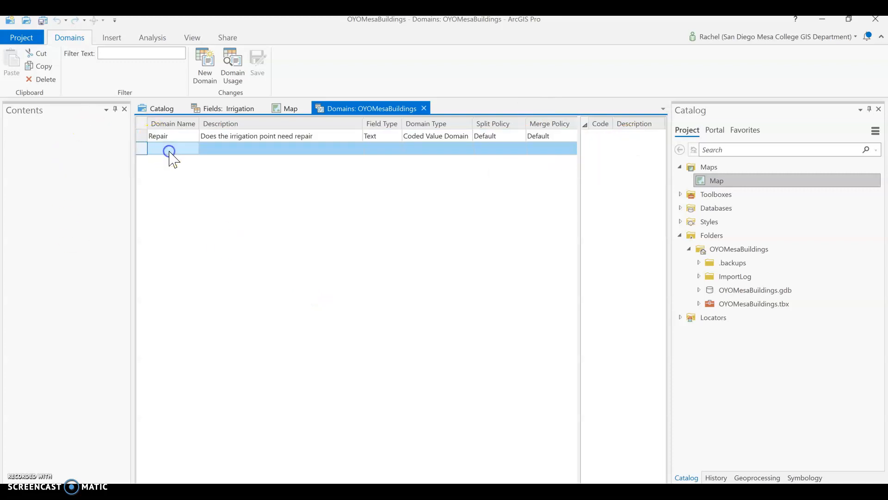
click(453, 151)
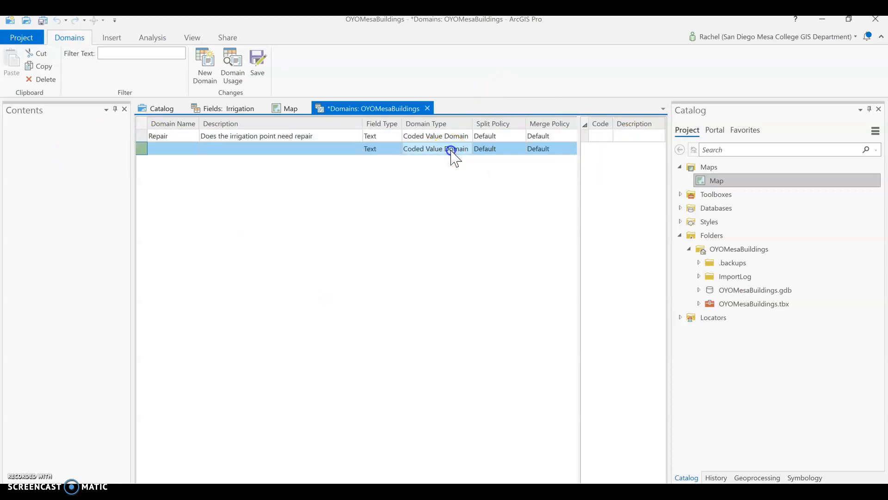
click(468, 151)
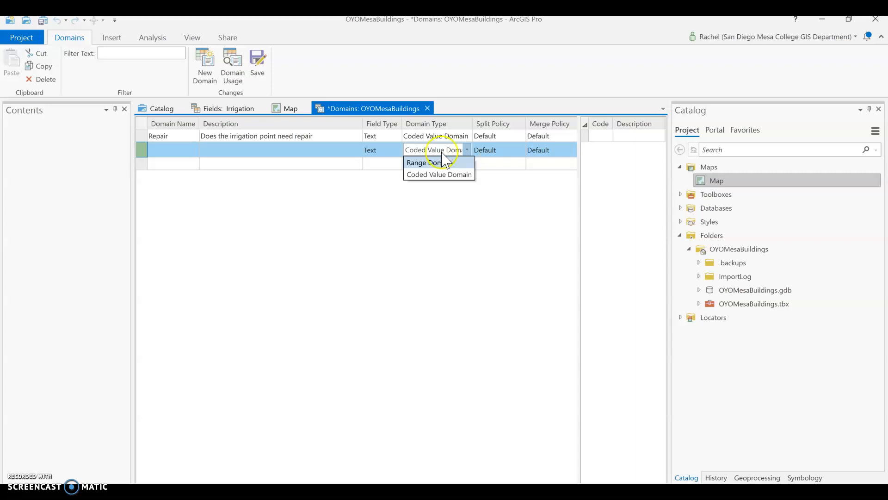
click(176, 148)
click(175, 148)
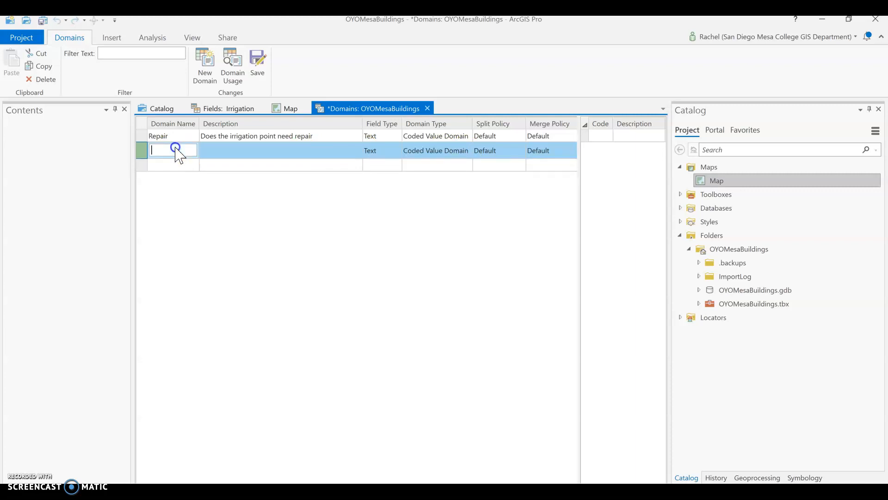
text(Type)
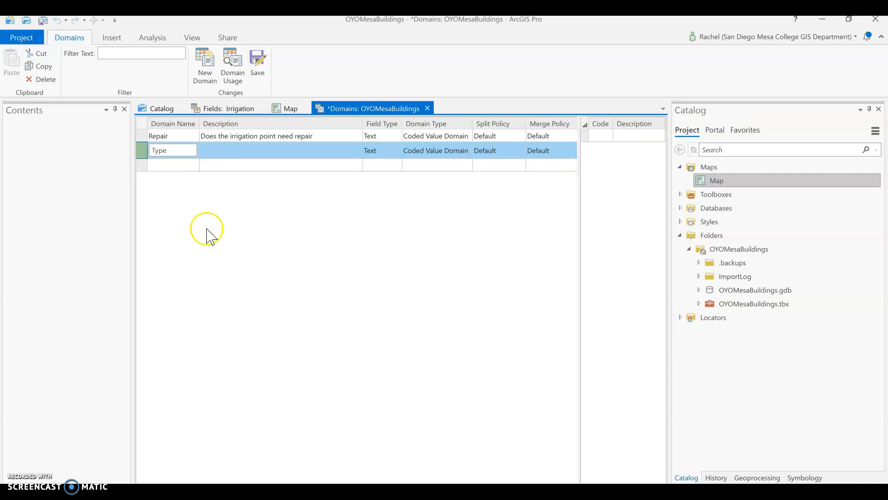
Enter "Irrigation type" as the Type domain's description, keeping its field type, domain type and policies at their defaults.
click(212, 154)
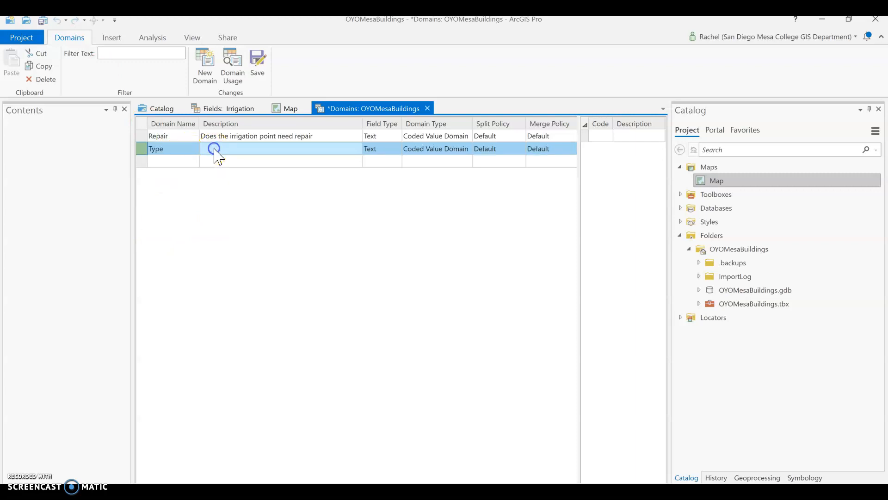
click(213, 151)
text(Iriri)
key(BackSpace)
key(BackSpace)
key(BackSpace)
text(r)
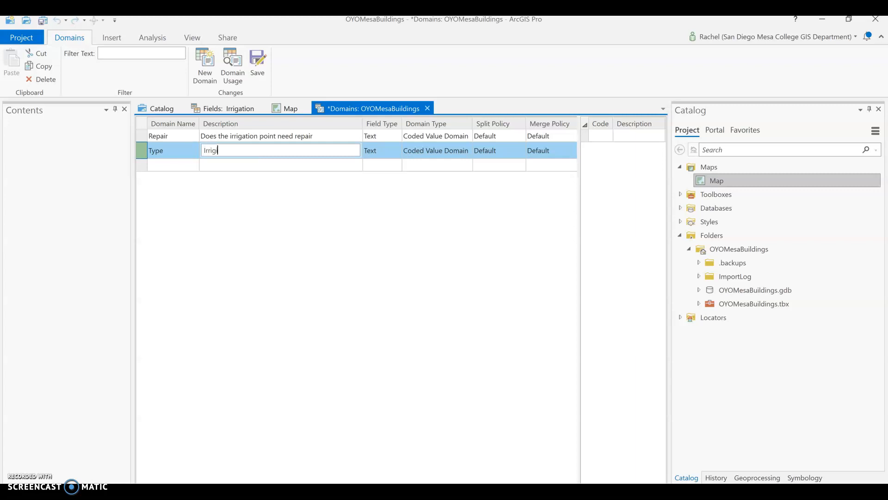
text(igg)
key(BackSpace)
text(ation type)
key(Tab)
key(Tab)
key(Tab)
key(Tab)
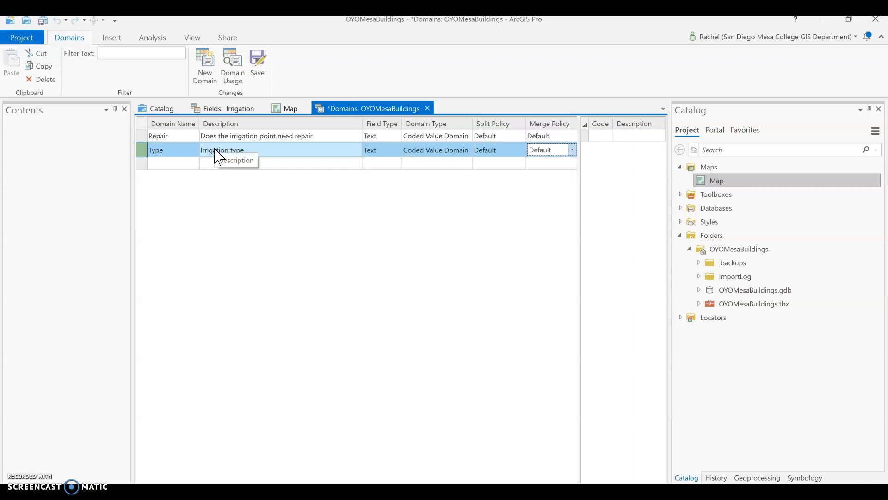
Add the code IGS with the description "In-ground sprinkler" to the Type domain.
click(609, 135)
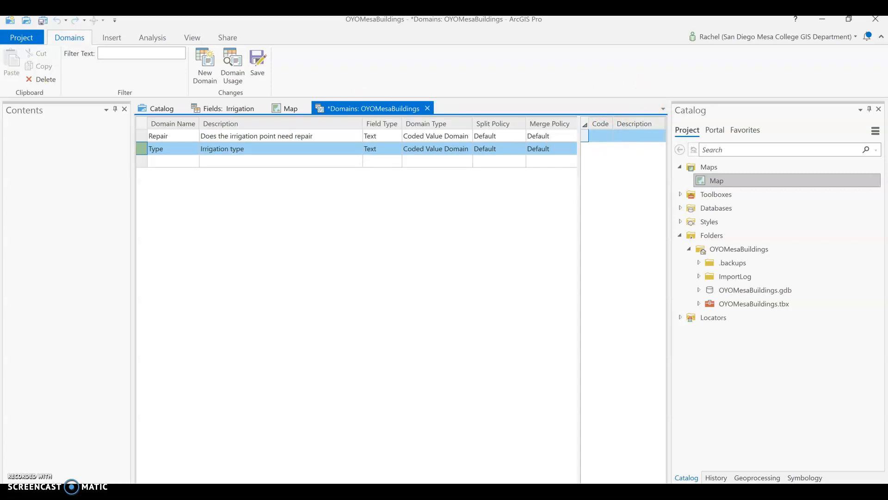
click(599, 139)
text(IN)
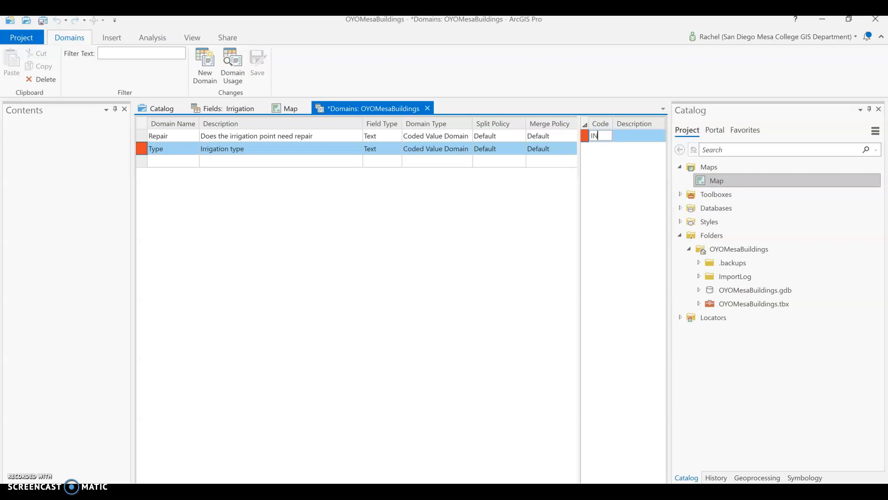
key(BackSpace)
key(BackSpace)
key(BackSpace)
text(IGS)
key(Tab)
text(In-ground sprinkler)
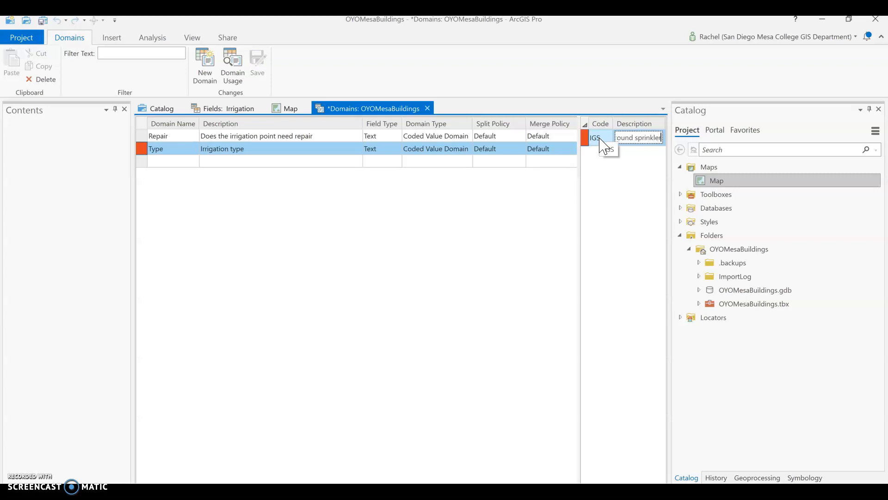
key(Return)
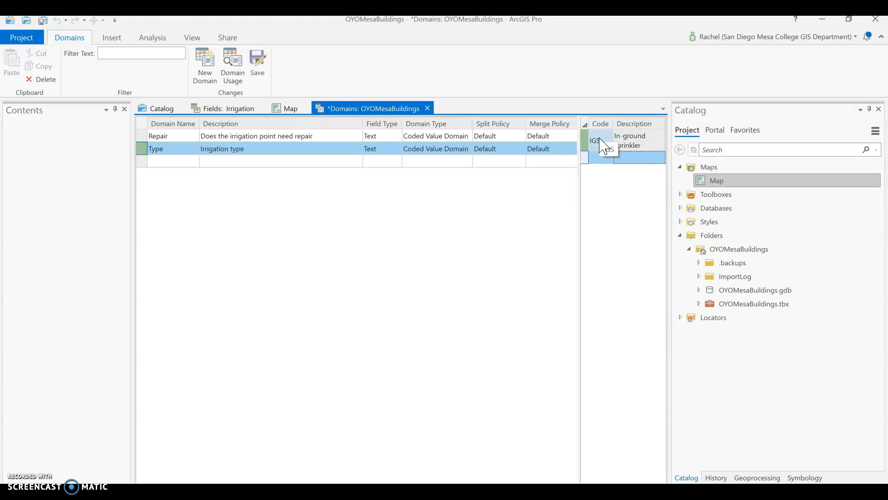
Add the code DI with the description "Drip irrigation" to the Type domain.
click(600, 157)
text(DI)
key(Tab)
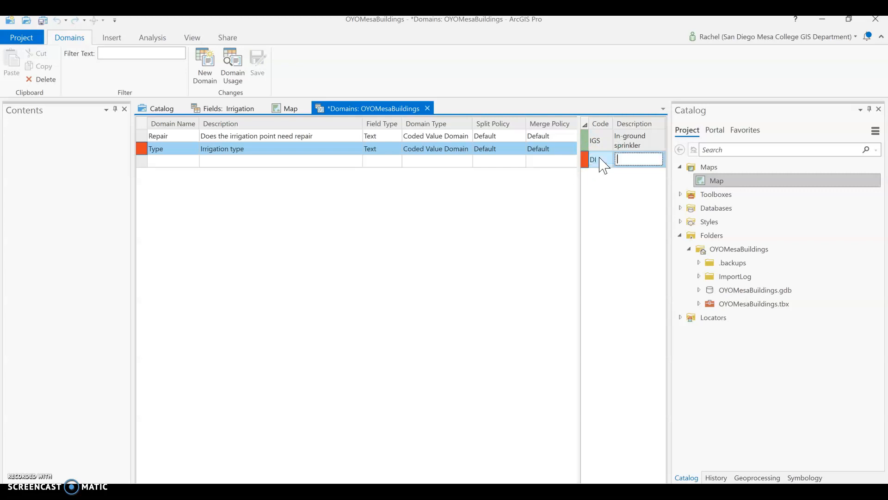
text(Drip irrigation)
key(Return)
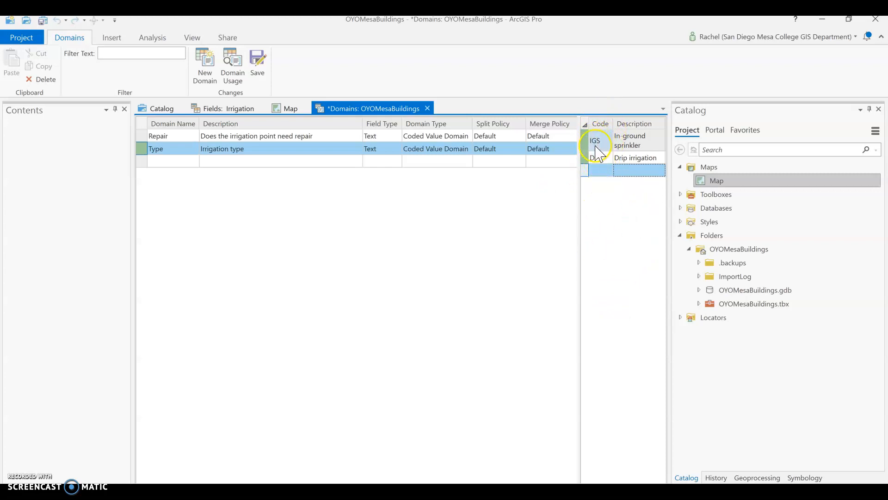
Save the domain changes and close the geodatabase's domains view.
click(603, 174)
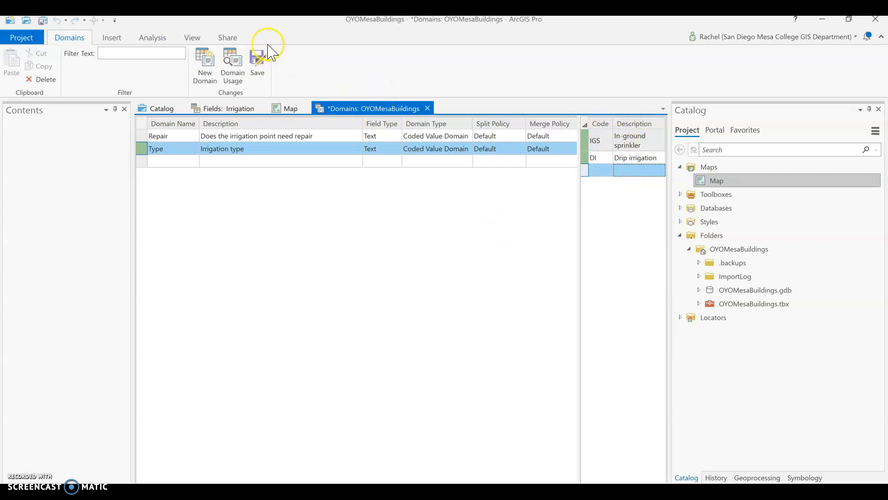
click(262, 67)
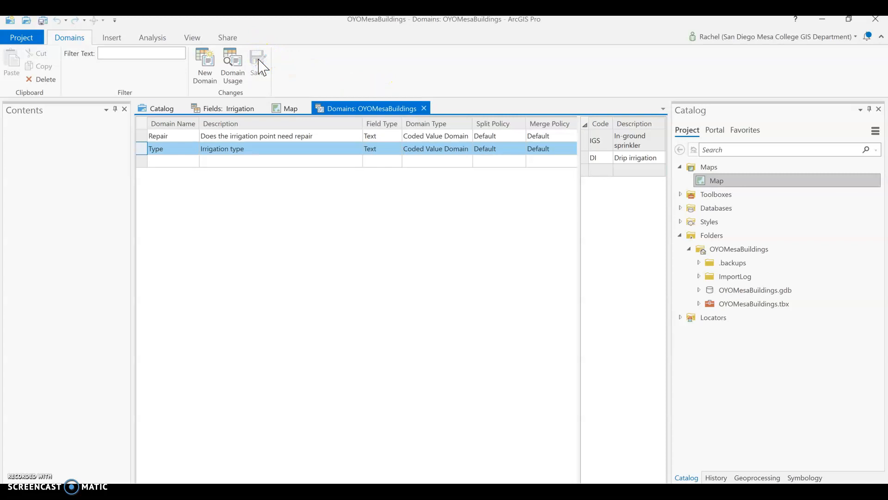
click(423, 108)
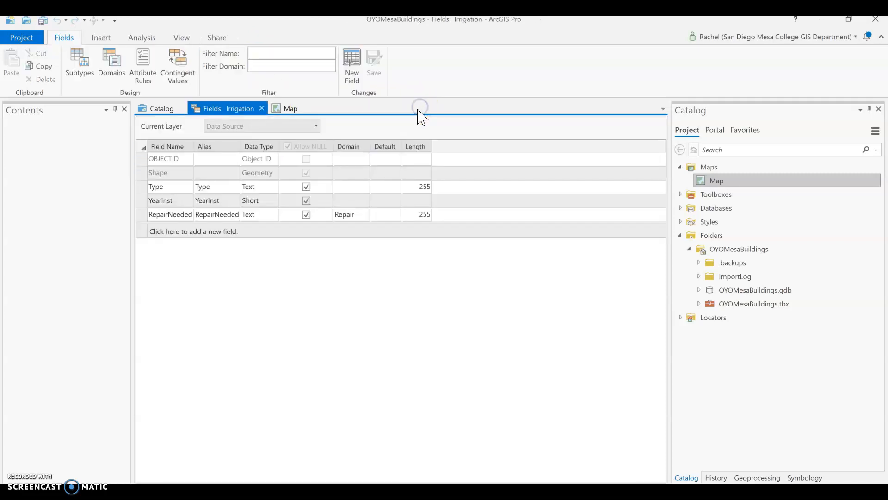
Assign the Type domain to the Type field of the Irrigation feature class.
click(180, 189)
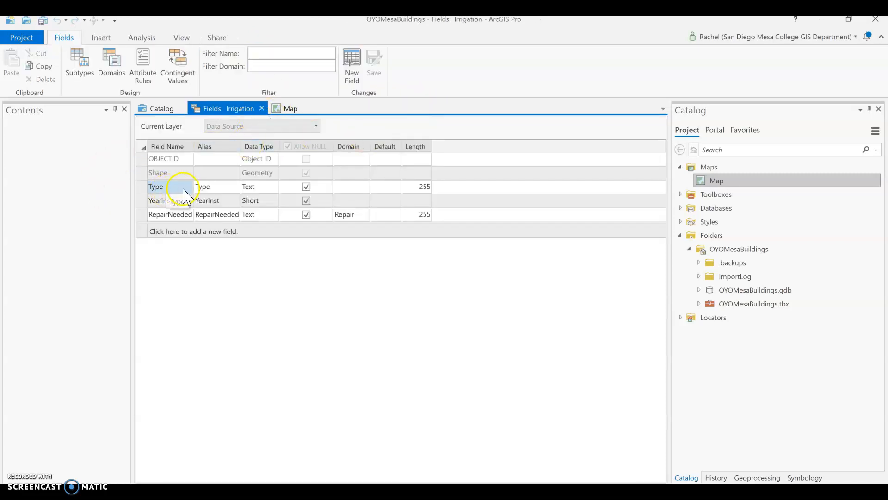
click(360, 188)
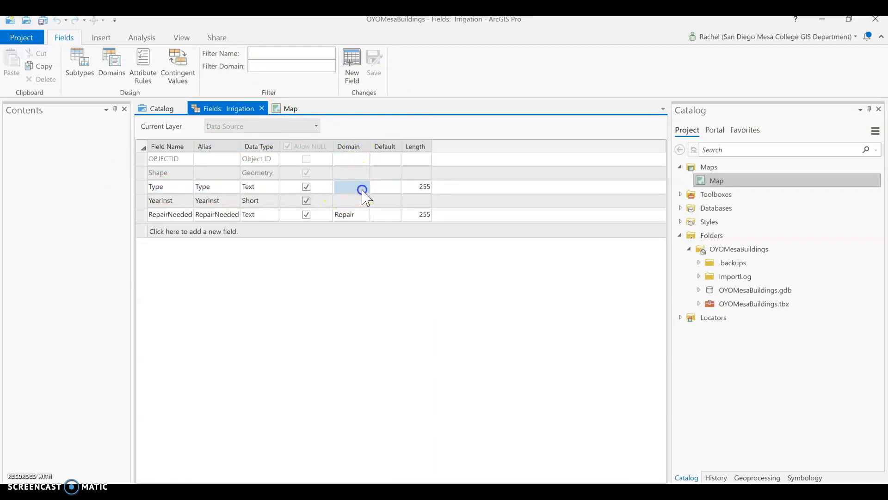
click(363, 188)
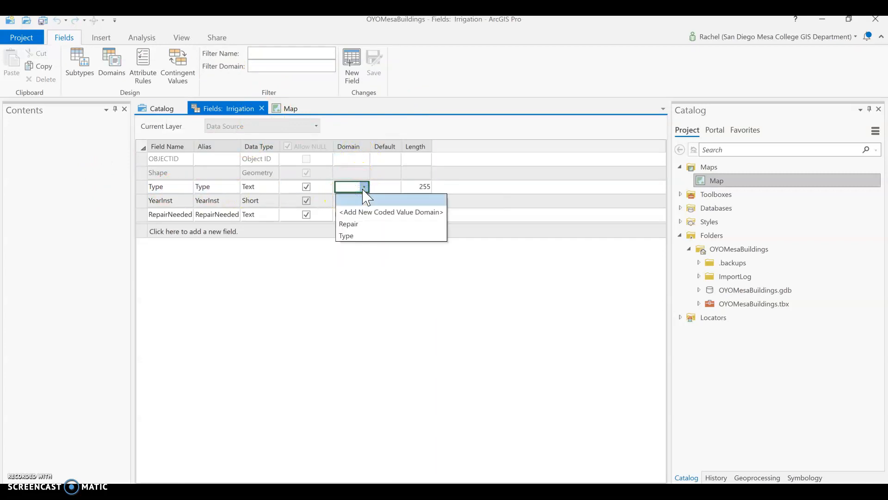
click(354, 237)
click(362, 201)
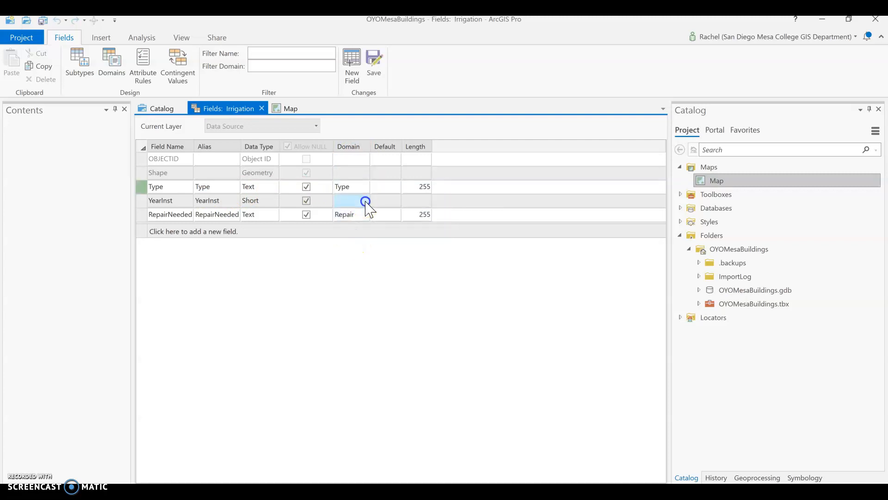
click(365, 202)
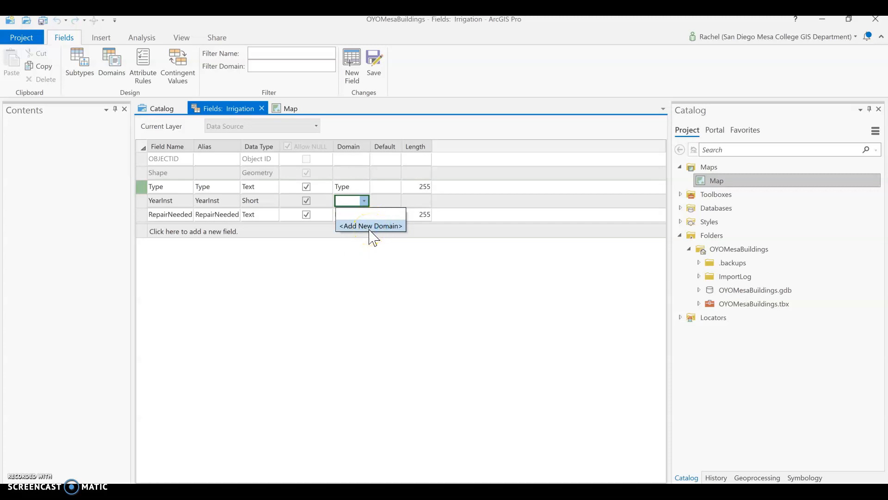
click(396, 342)
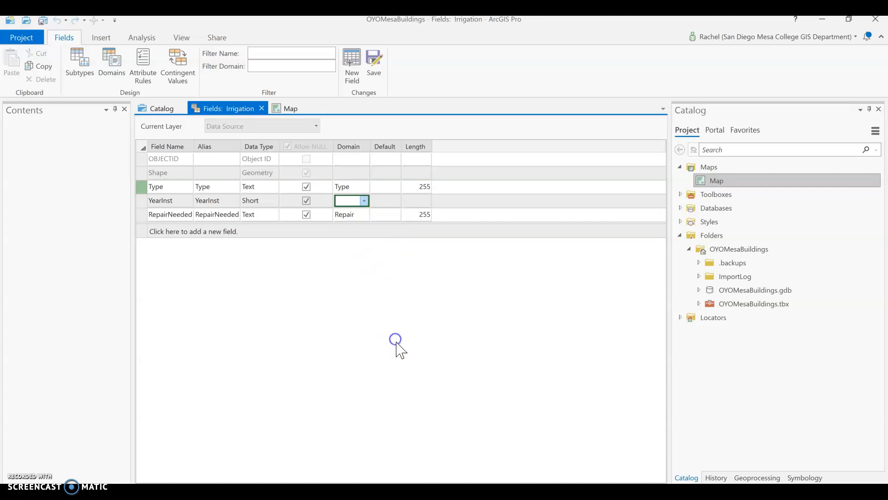
Save the Irrigation field changes and switch to the map view.
click(381, 64)
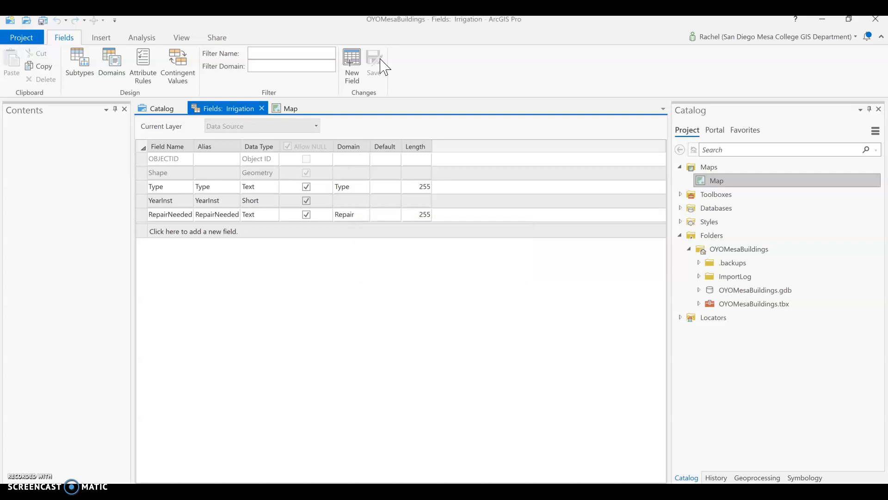
click(276, 111)
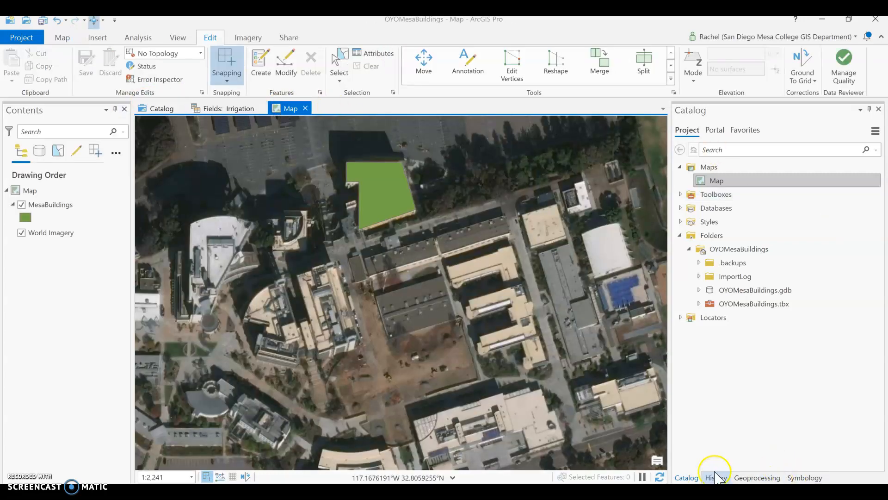
Add the Irrigation feature class from OYOMesaBuildings.gdb to the map as a layer above MesaBuildings.
scroll(363, 246, up, 3)
scroll(363, 246, up, 3)
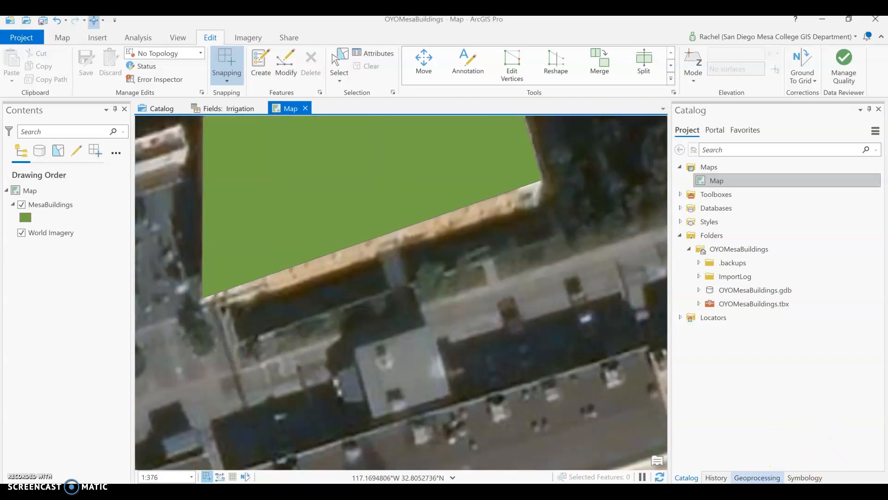
click(699, 290)
drag(742, 304, 69, 200)
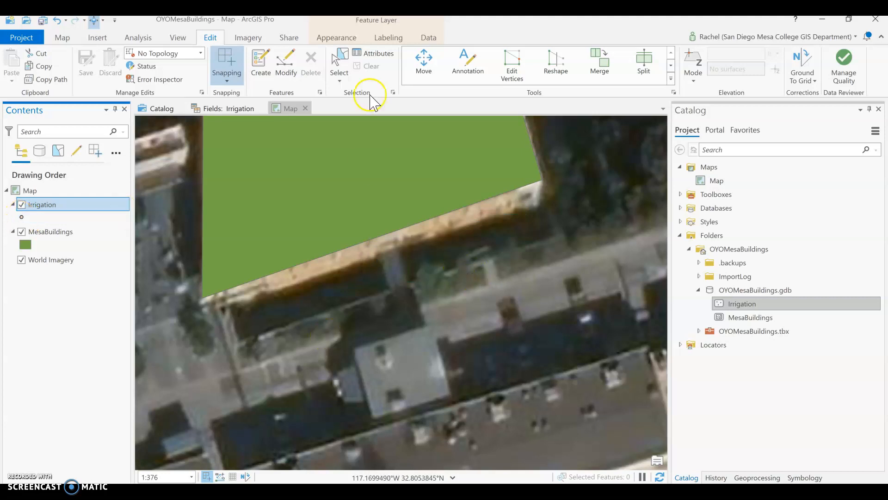
Create an Irrigation point feature beside the walkway just south of the green building polygon.
click(261, 71)
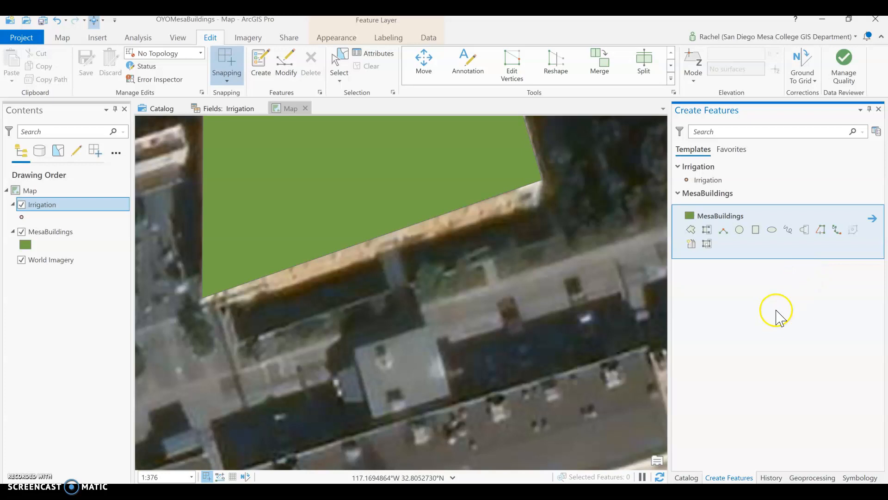
click(706, 180)
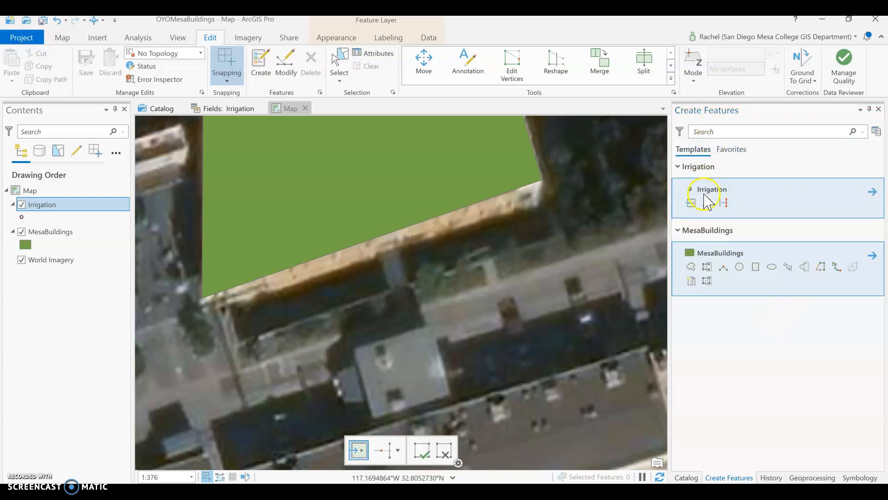
click(691, 203)
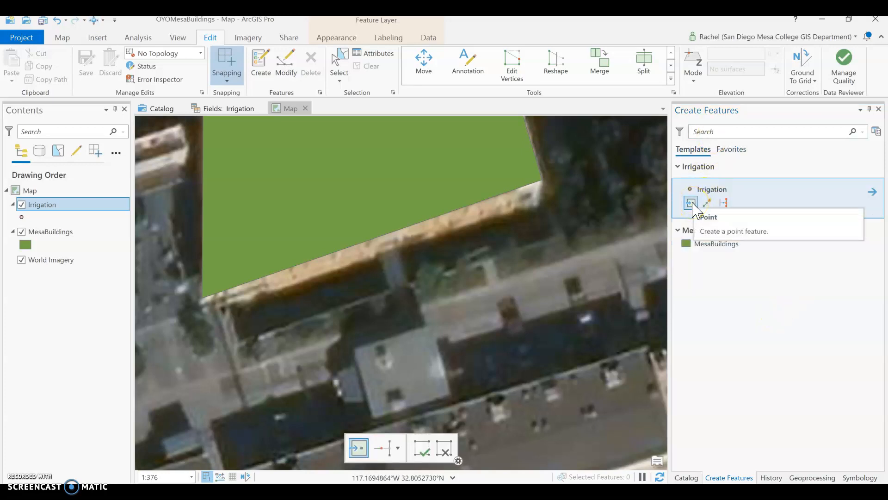
click(706, 203)
click(716, 207)
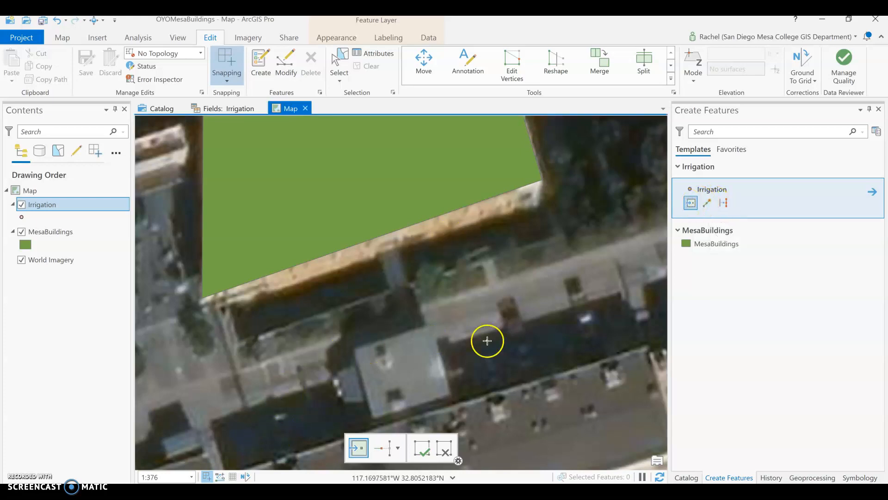
drag(442, 296, 428, 295)
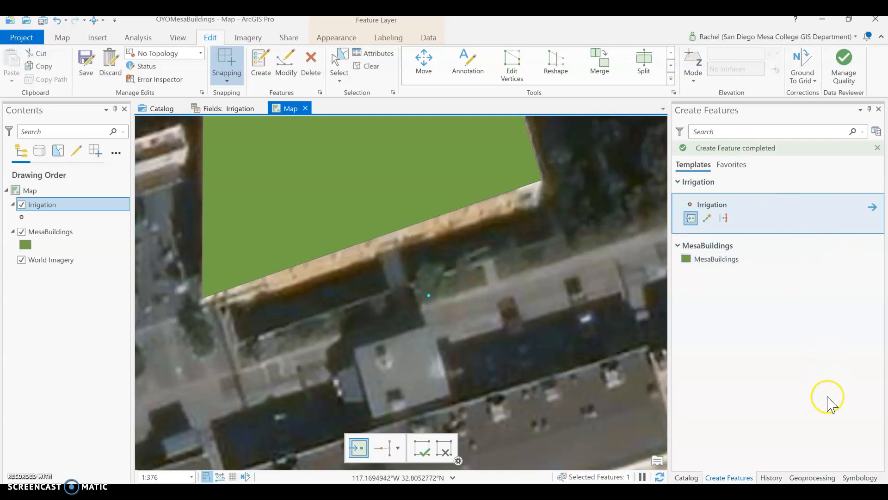
Open the attributes of the new irrigation point and save all edits.
click(370, 55)
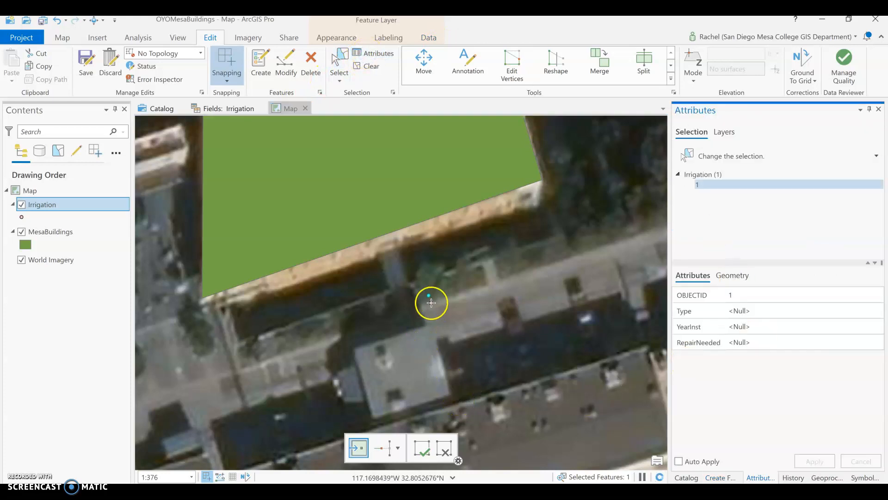
click(88, 70)
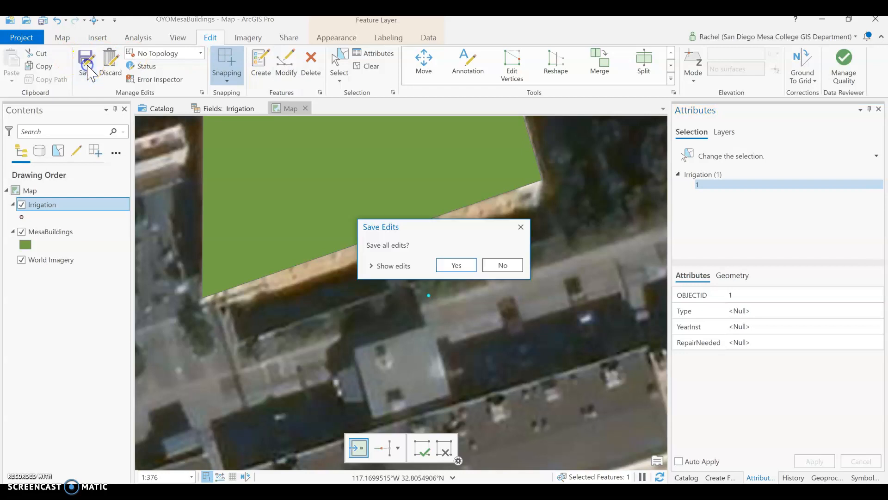
click(456, 265)
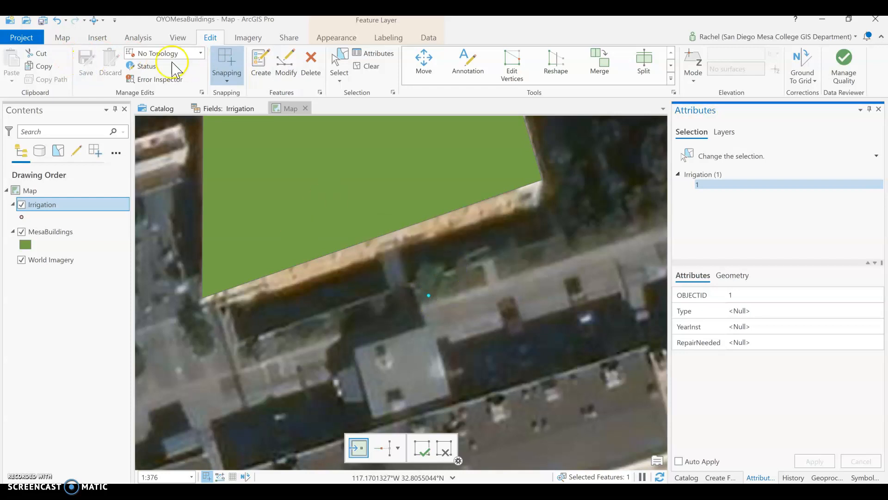
Set the irrigation point's Type to In-ground sprinkler, YearInst to 2000 and RepairNeeded to No, apply the values and save the edits.
click(738, 309)
click(878, 310)
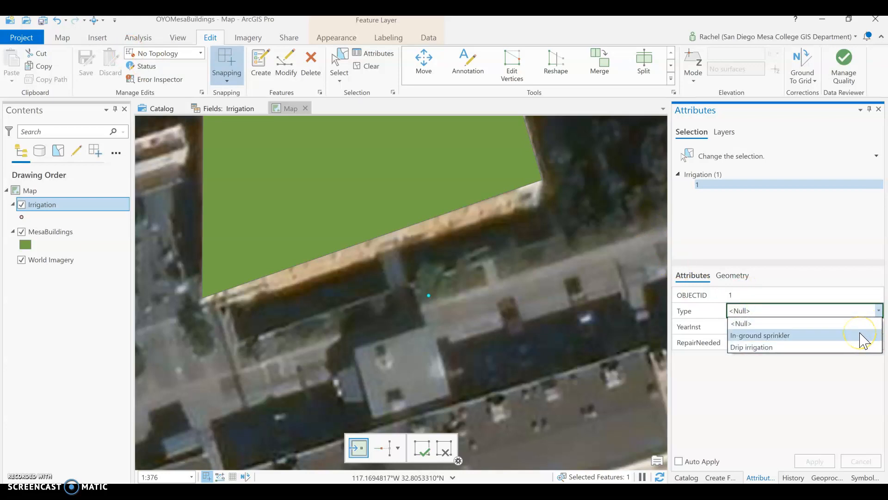
click(863, 335)
click(765, 332)
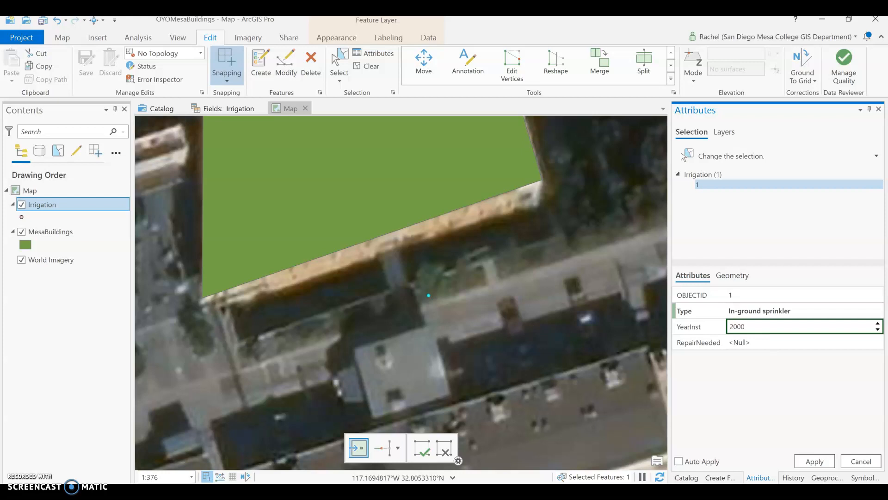
click(868, 342)
click(875, 343)
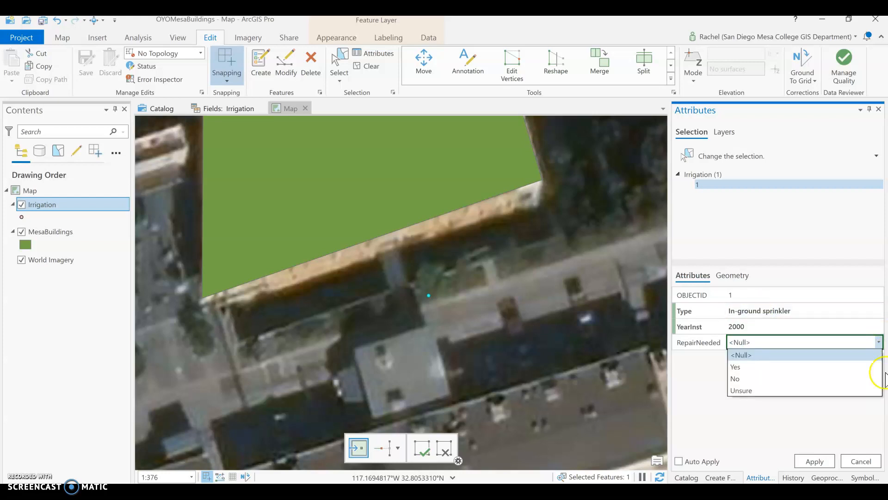
click(874, 379)
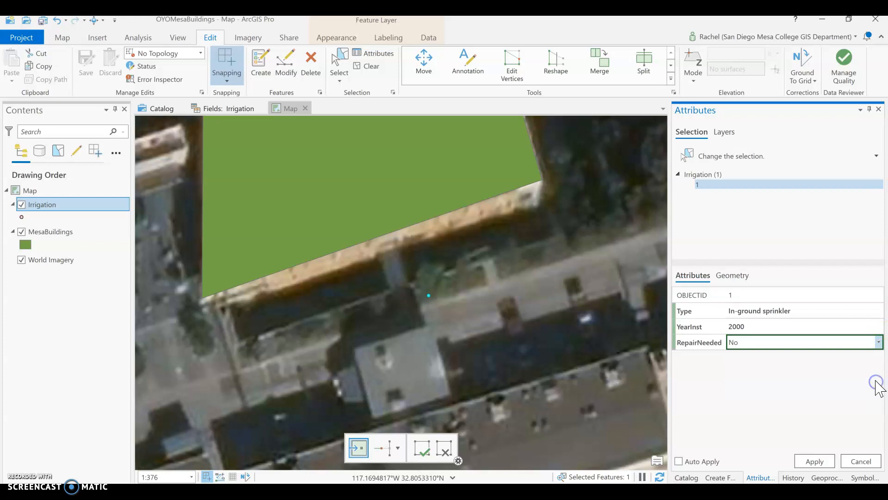
click(817, 461)
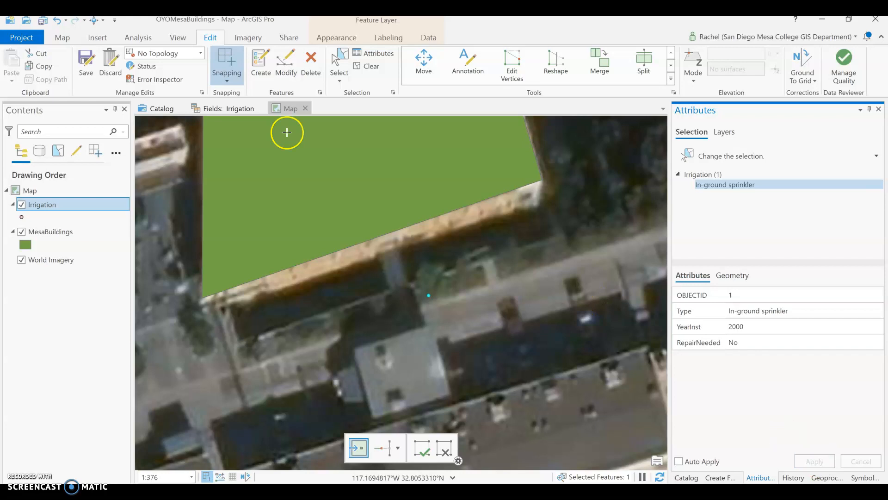
click(87, 69)
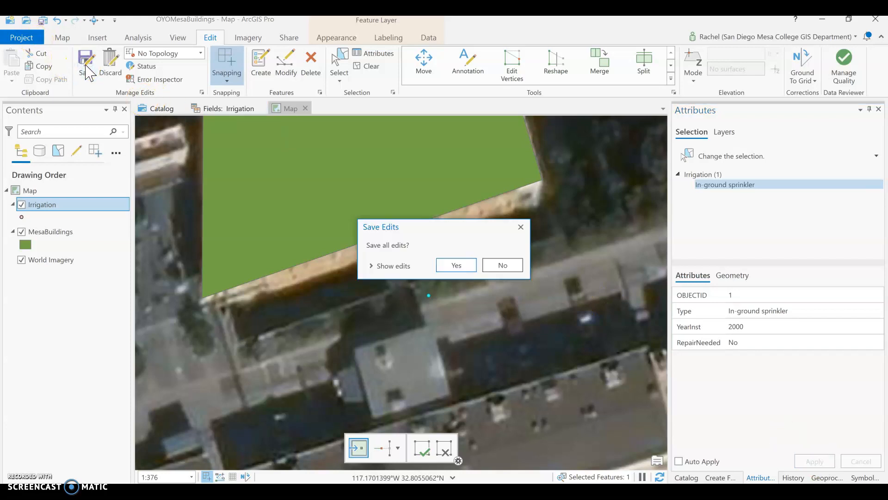
click(456, 264)
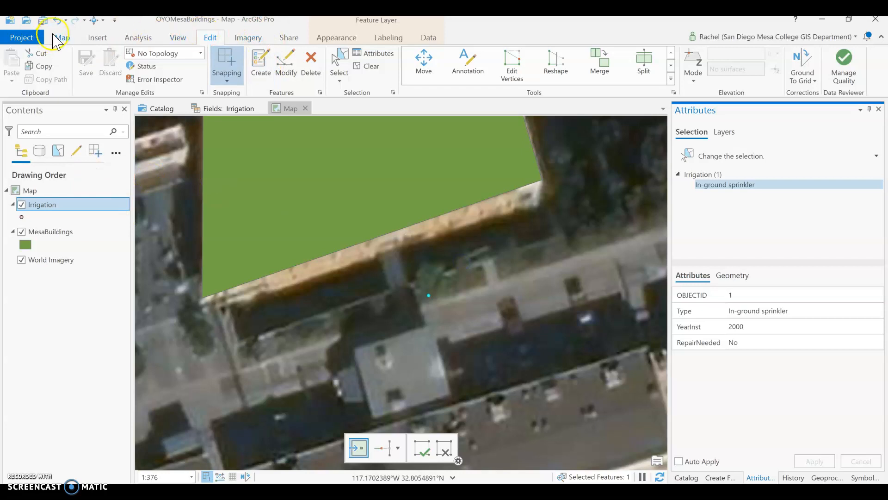
Inspect the irrigation point's attributes in its map pop-up, close the pop-up and return to the editing tools.
click(55, 36)
click(88, 59)
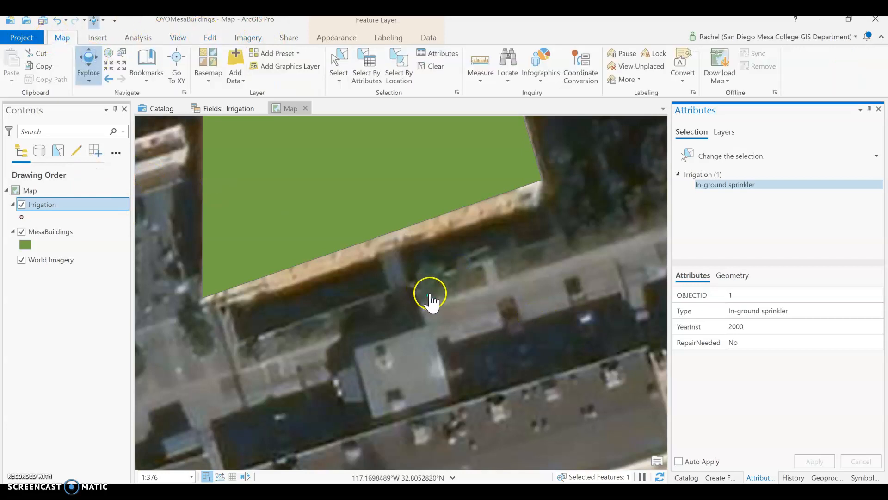
click(428, 297)
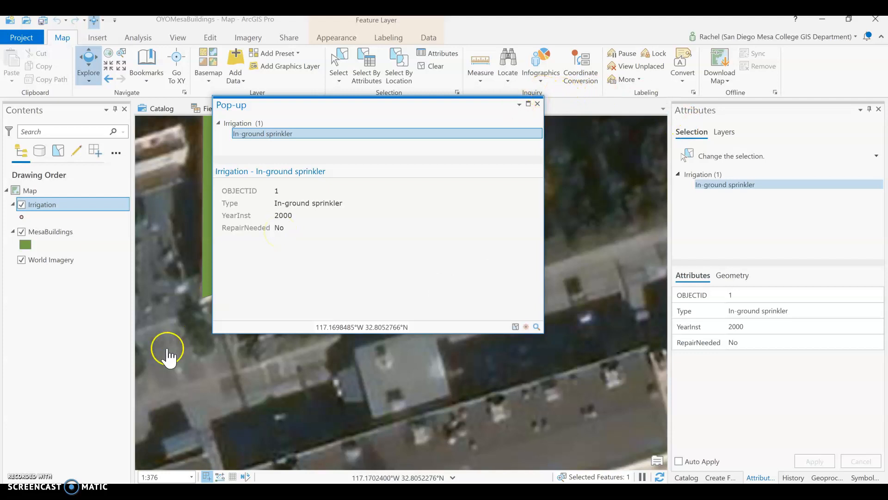
click(538, 104)
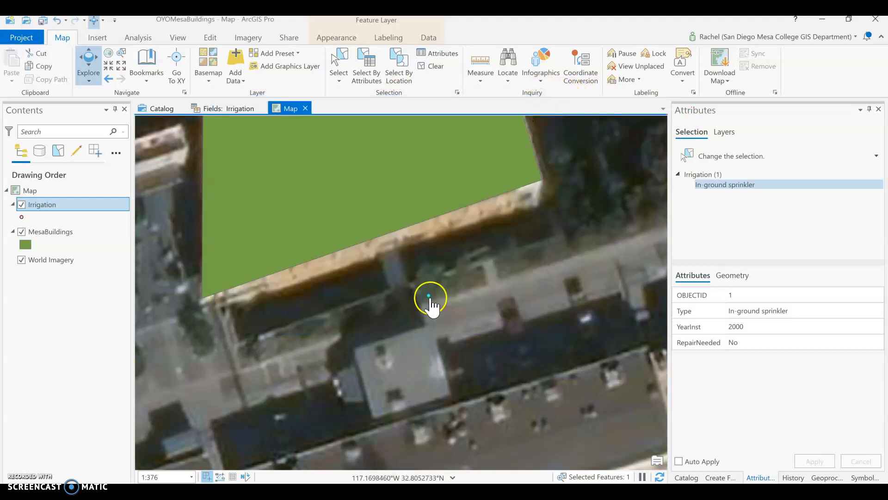
click(429, 300)
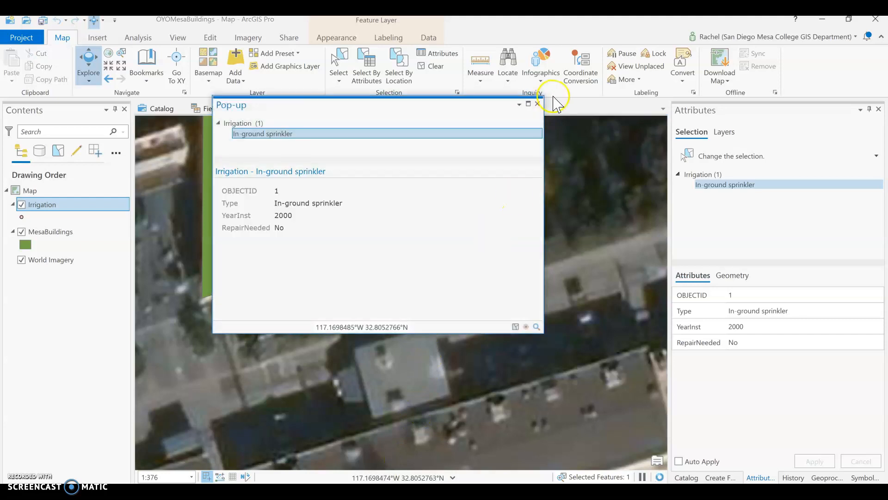
click(538, 104)
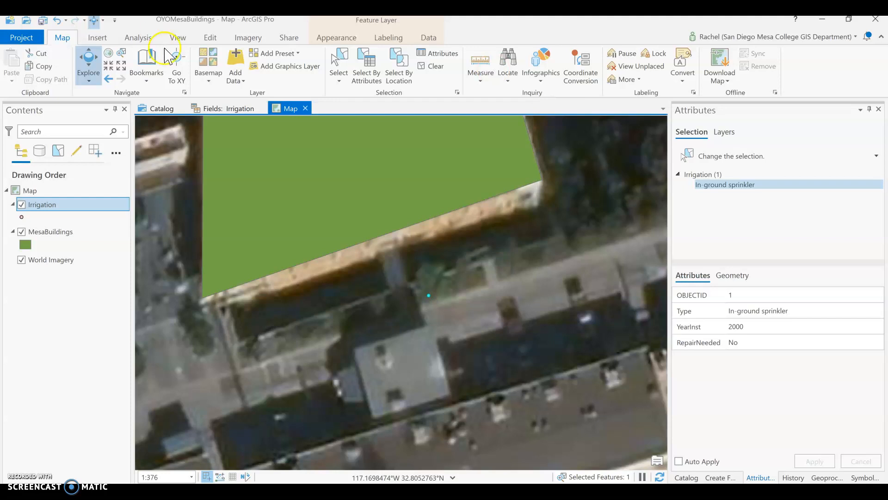
click(210, 38)
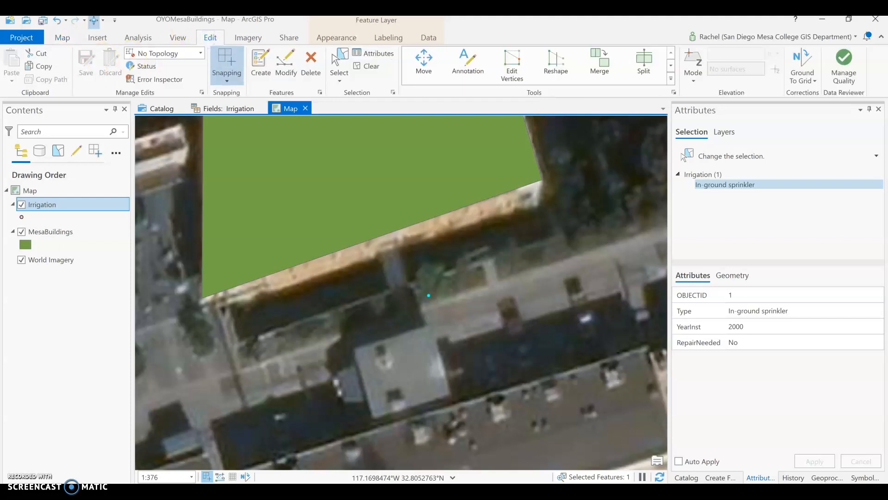